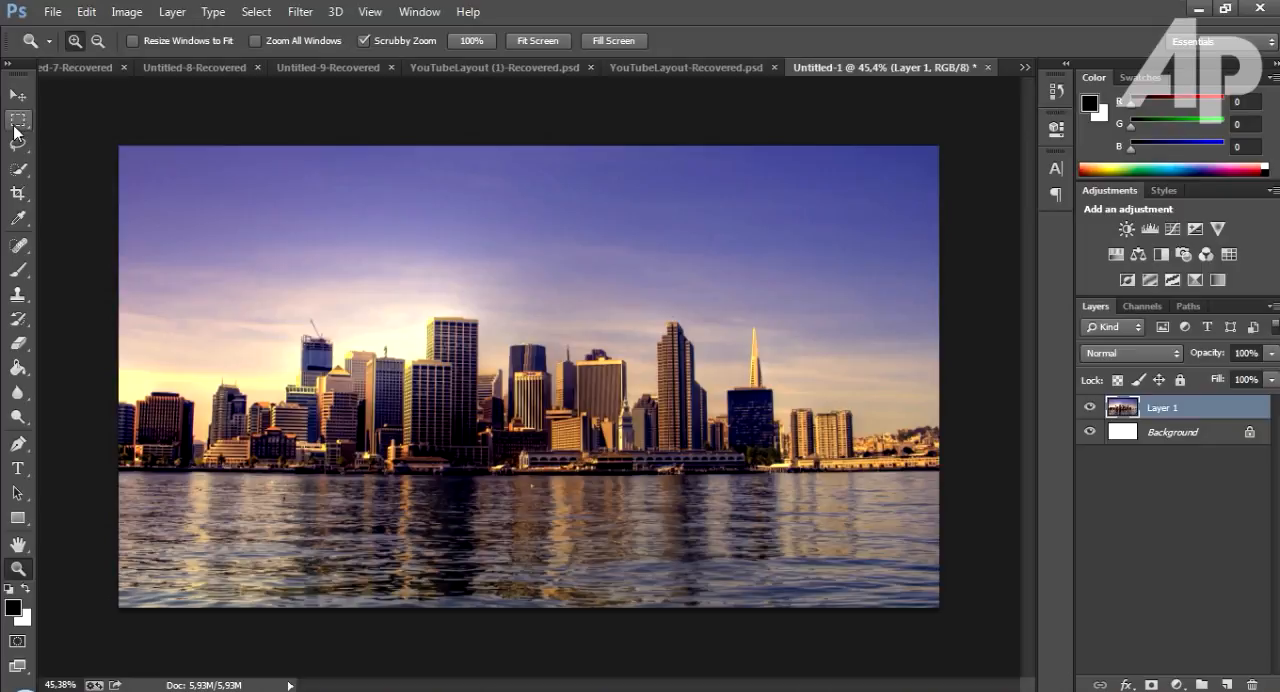
# Select a full-width rectangle of the photo from the waterline up to the sky above the buildings with the Rectangular Marquee.
pyautogui.click(17, 122)
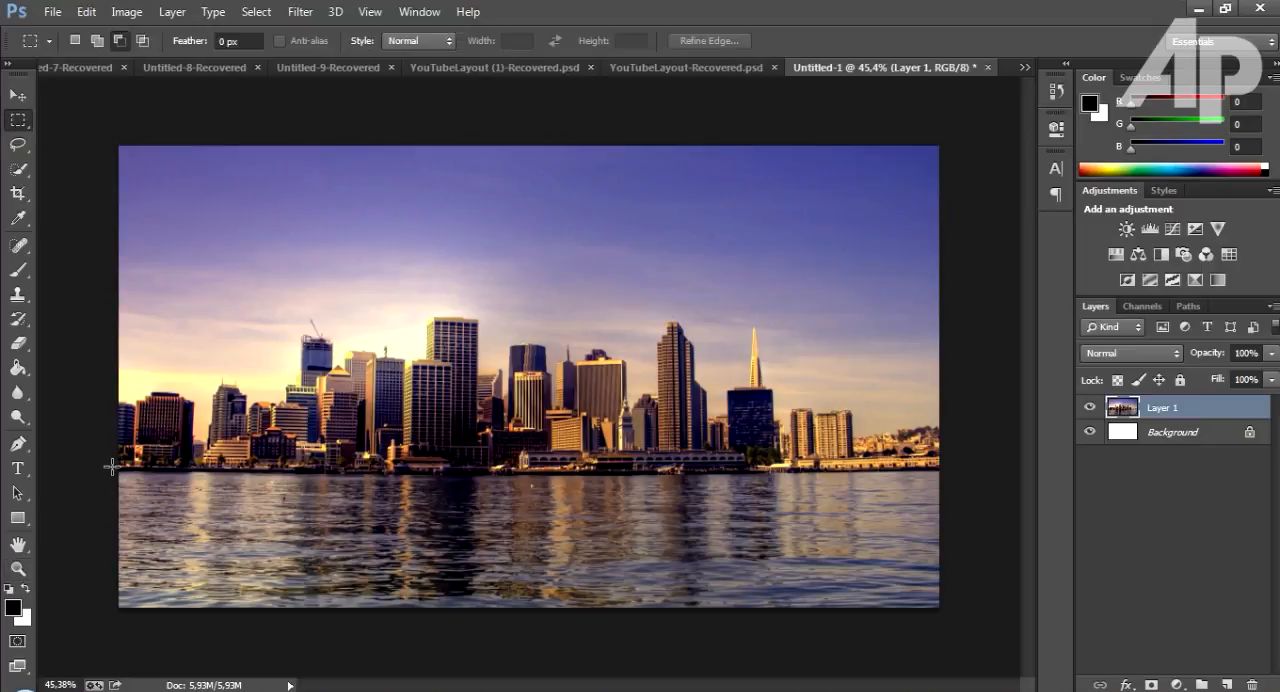
pyautogui.moveTo(112, 467); pyautogui.dragTo(112, 413)
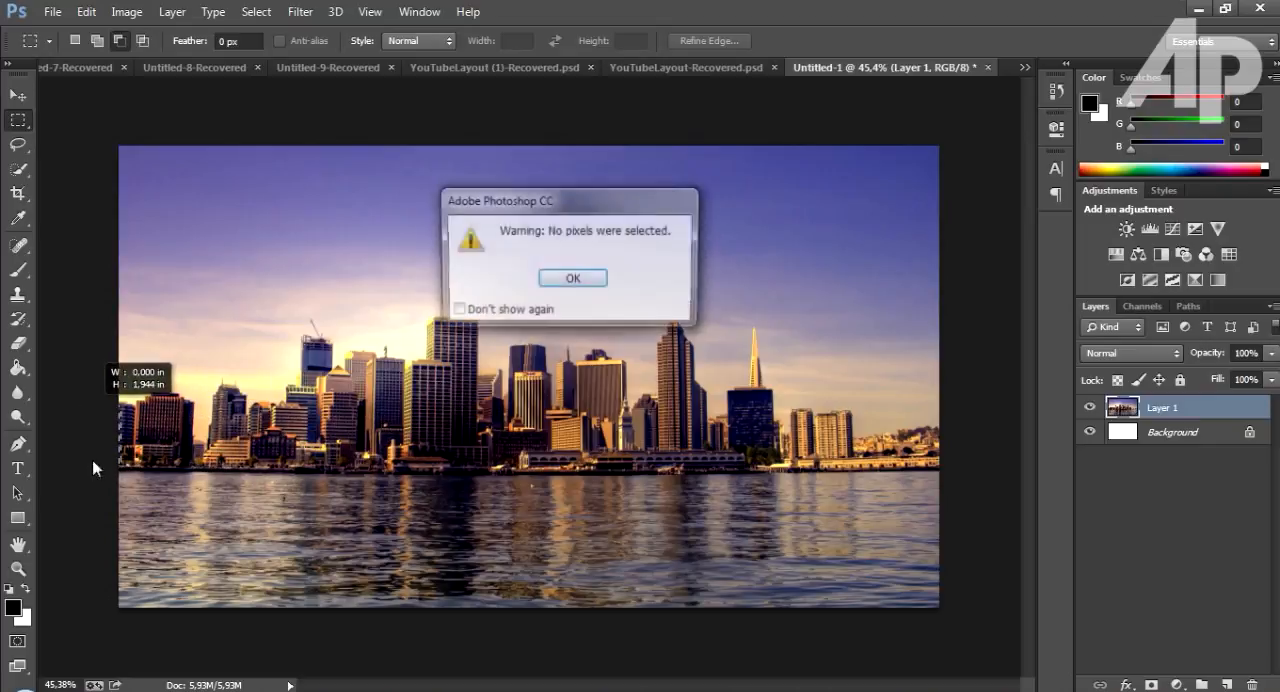
pyautogui.click(576, 284)
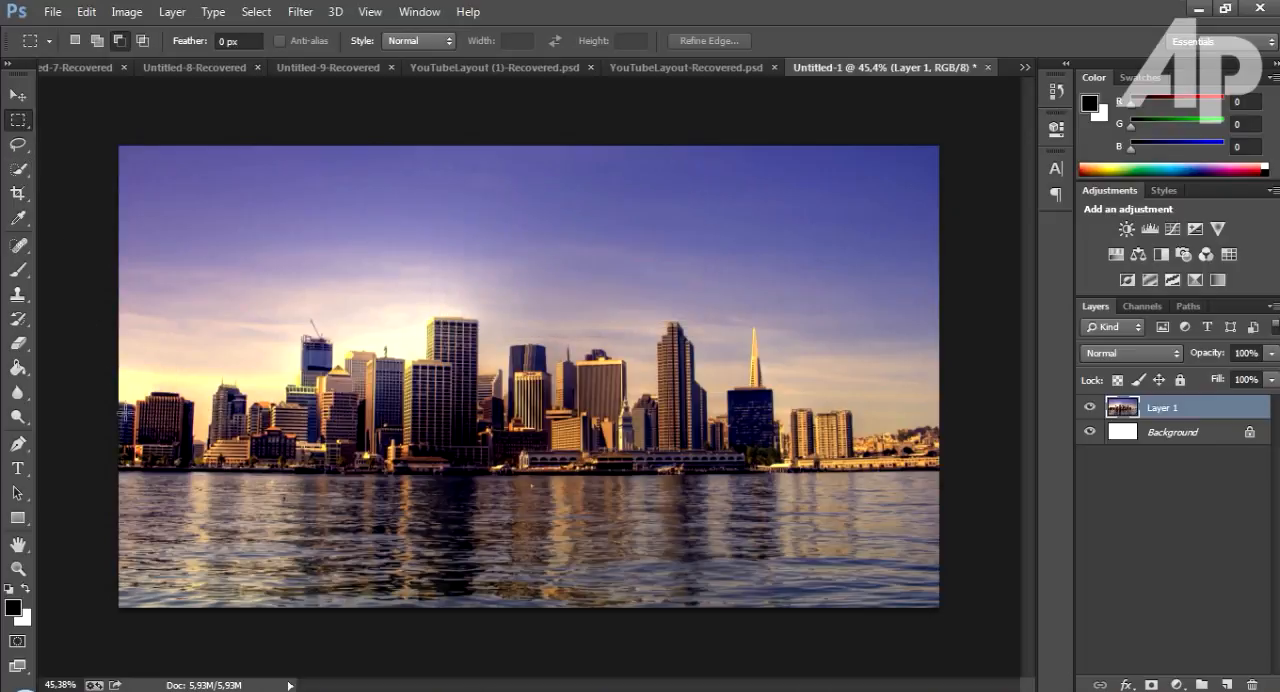
pyautogui.moveTo(124, 464); pyautogui.dragTo(1026, 270)
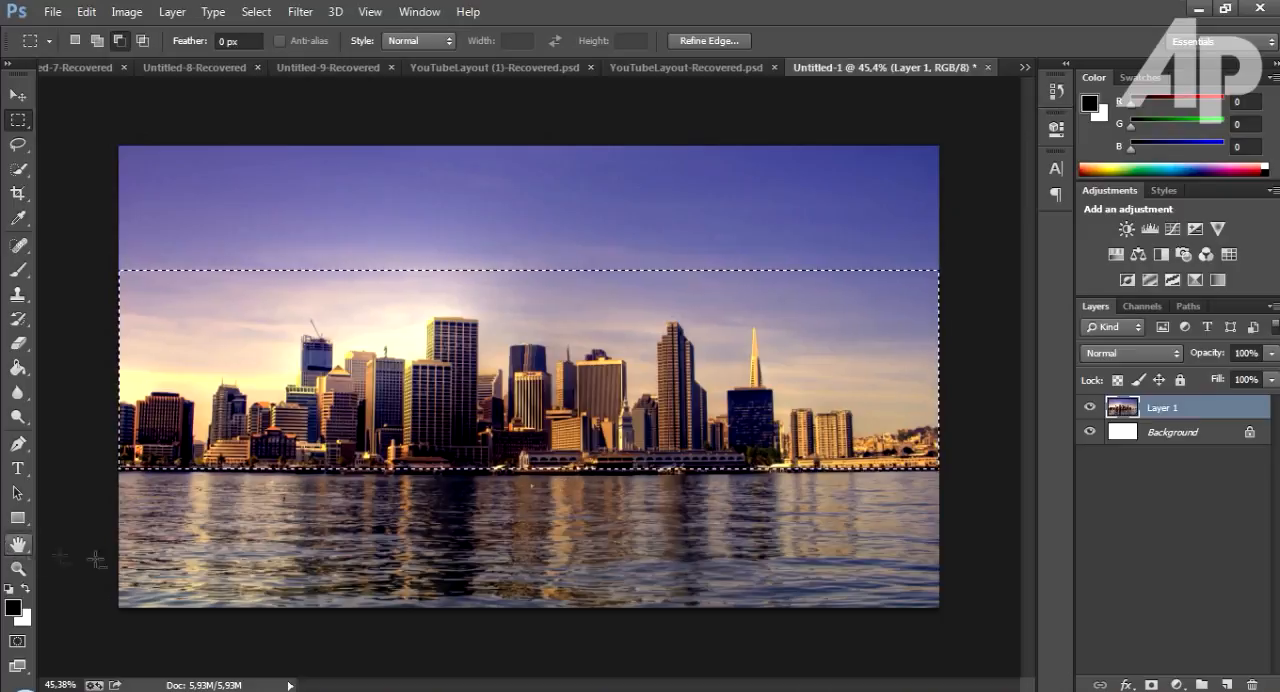
# Copy the selected skyline, paste it onto a new layer, and check the pasted strip with Layer 1 briefly hidden.
pyautogui.click(18, 567)
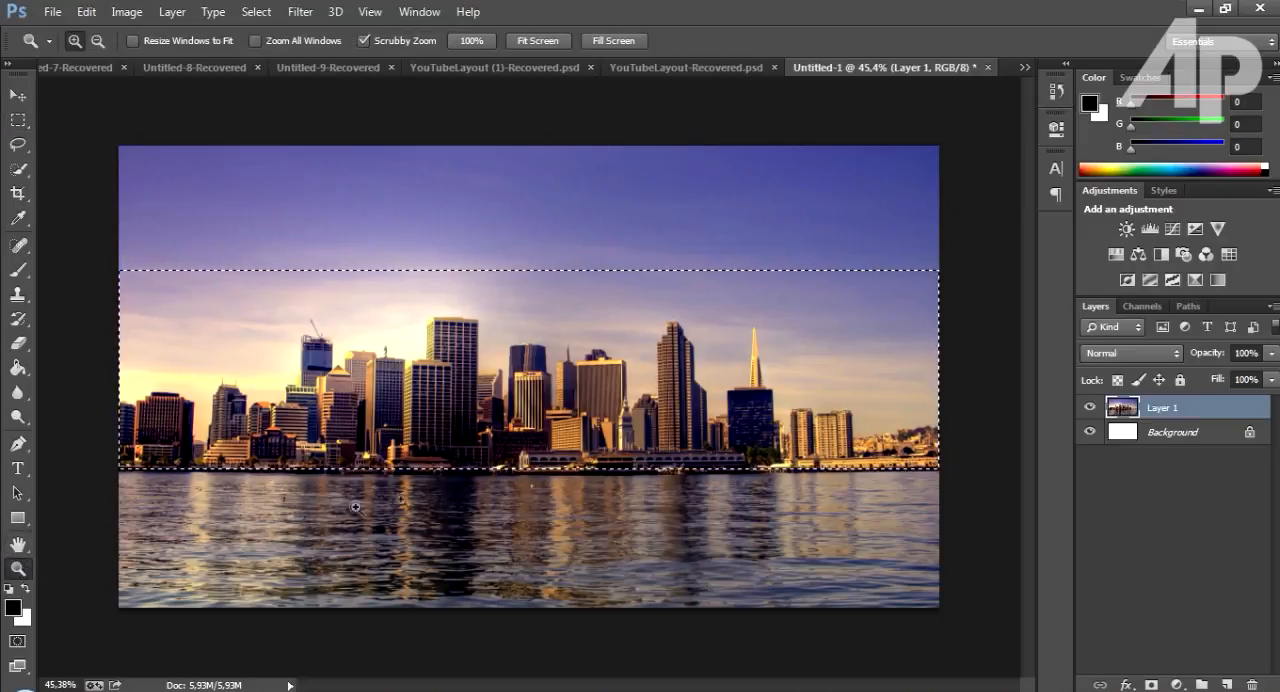
pyautogui.keyDown('alt'); pyautogui.click(550, 481); pyautogui.keyUp('alt')
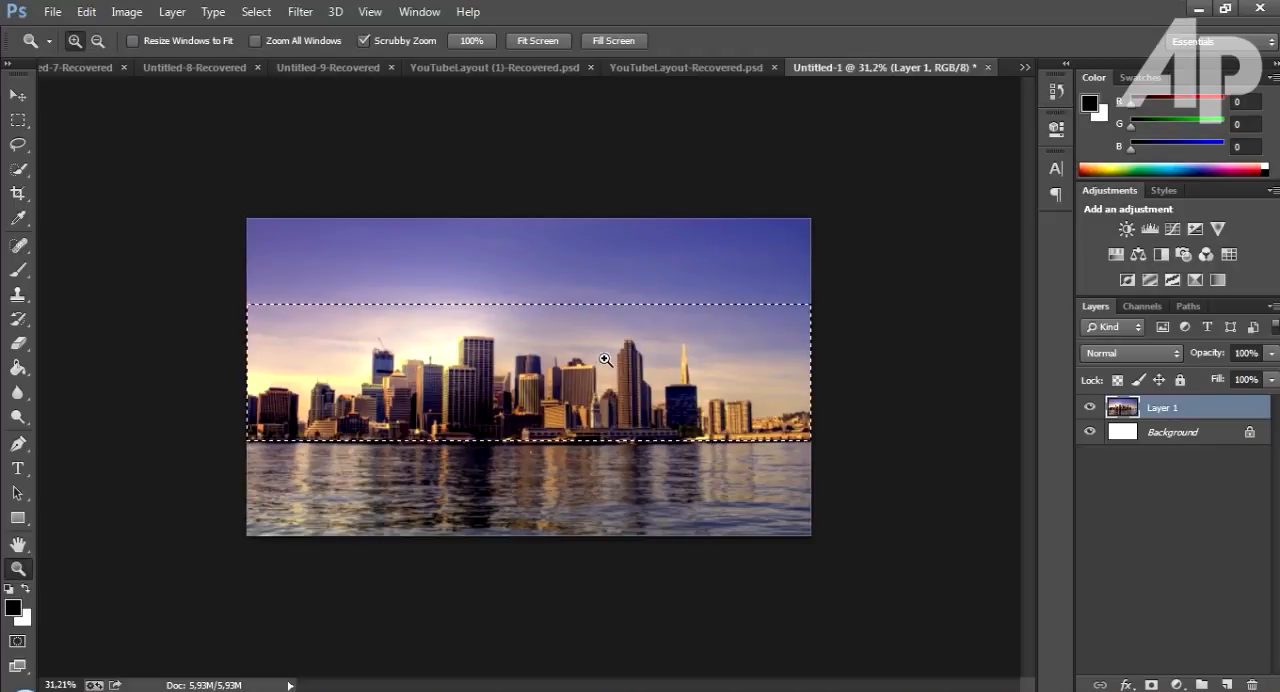
pyautogui.moveTo(609, 359); pyautogui.dragTo(630, 359)
pyautogui.click(86, 11)
pyautogui.click(134, 117)
pyautogui.click(86, 11)
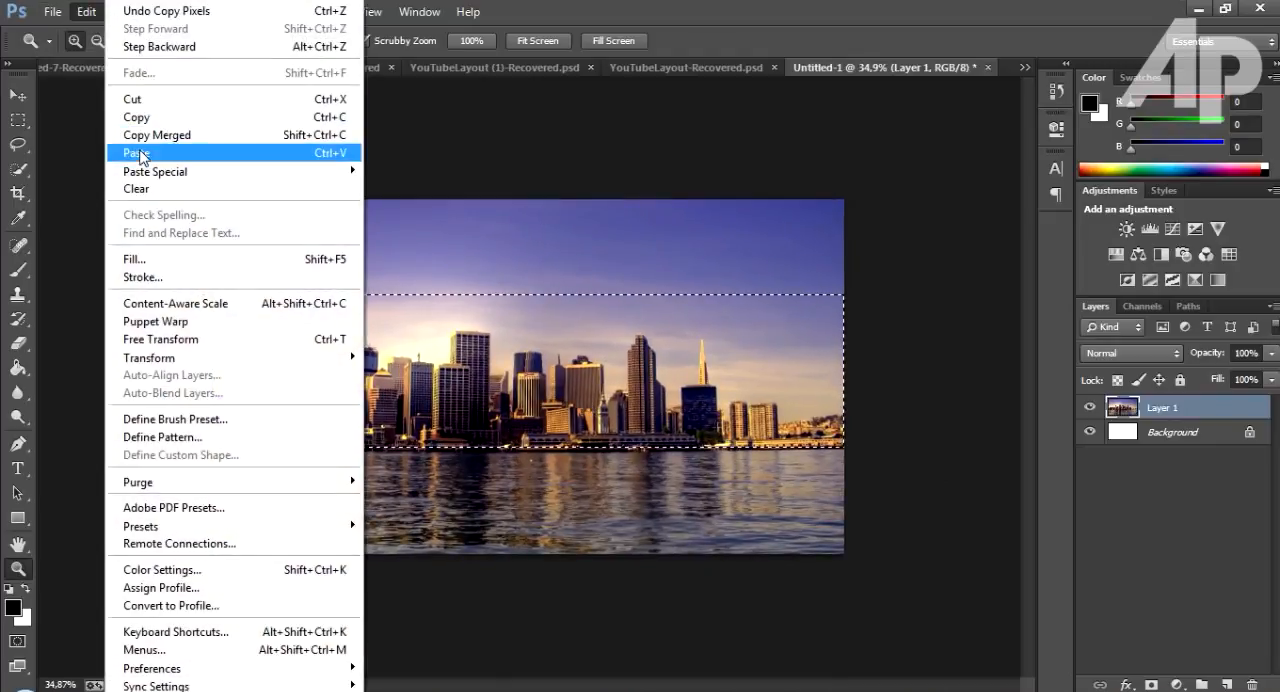
pyautogui.click(136, 152)
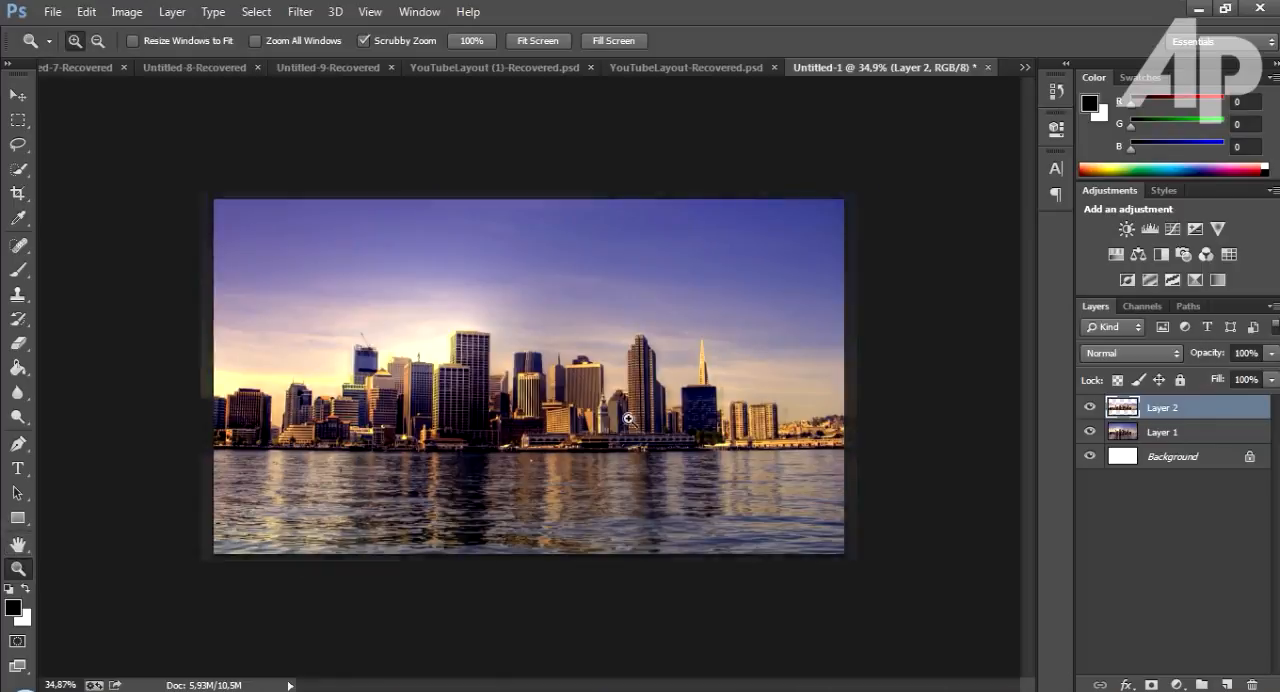
pyautogui.moveTo(531, 372); pyautogui.dragTo(930, 430)
pyautogui.click(1089, 431)
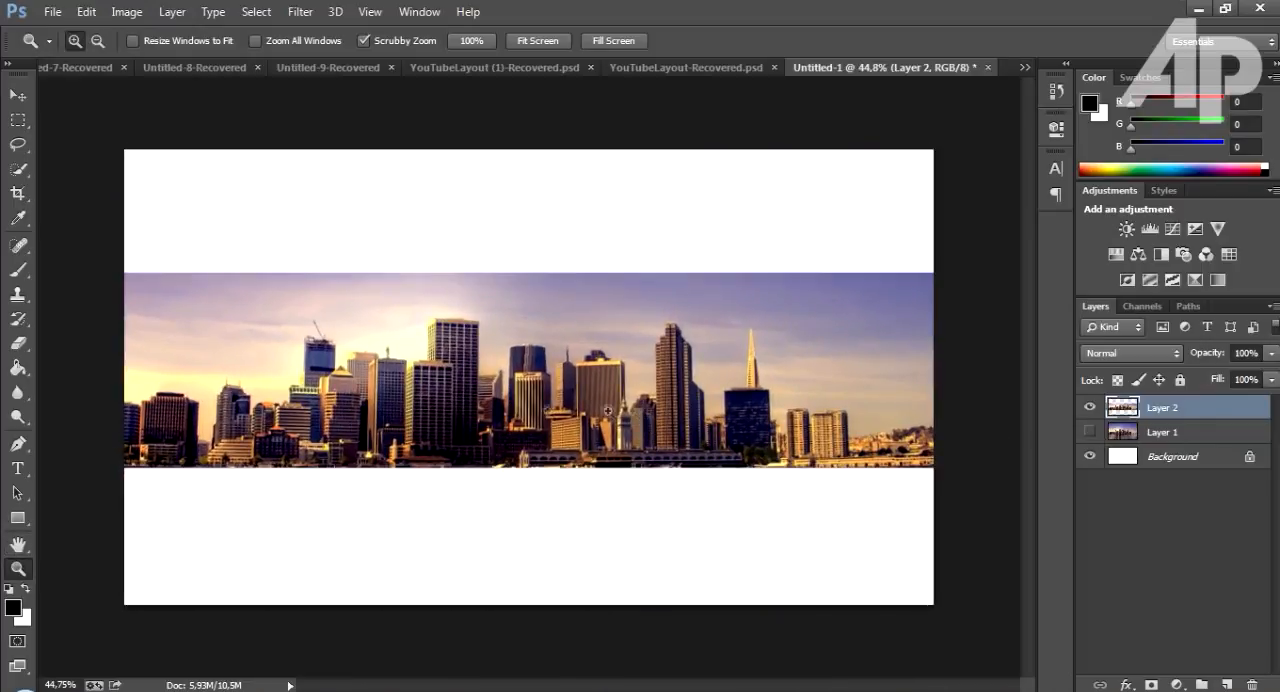
pyautogui.click(1089, 431)
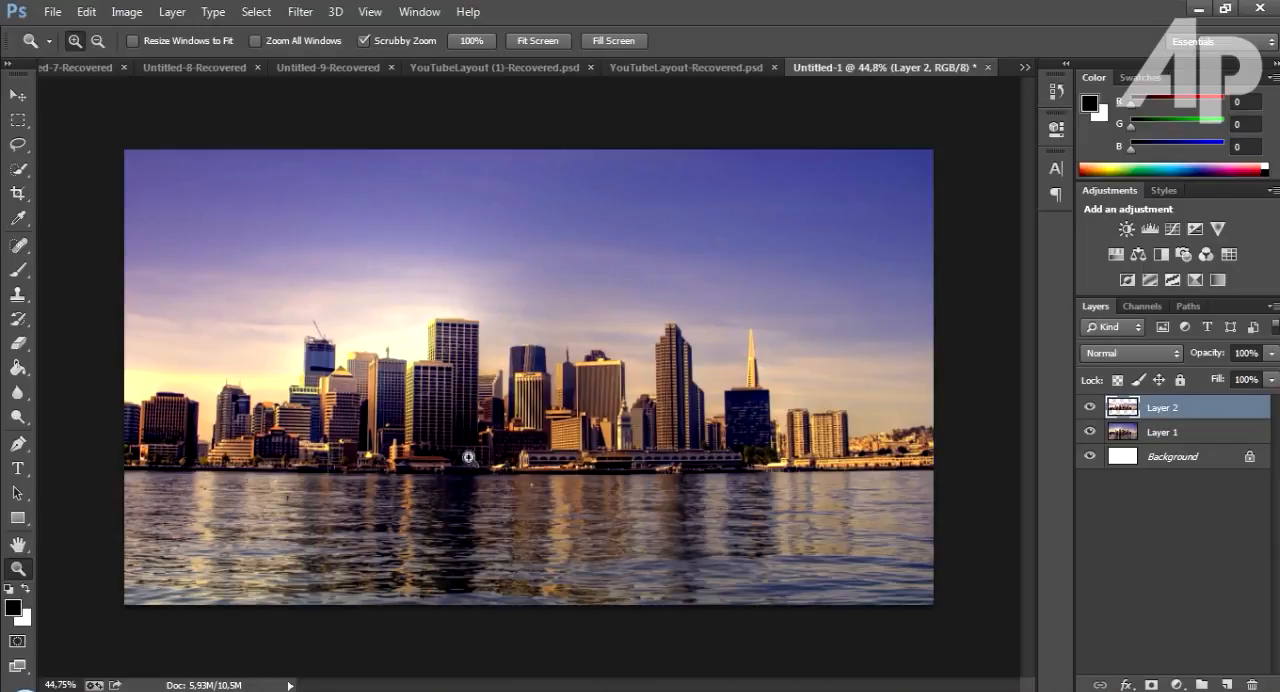
# Flip the pasted skyline on Layer 2 vertically.
pyautogui.click(86, 11)
pyautogui.moveTo(247, 364)
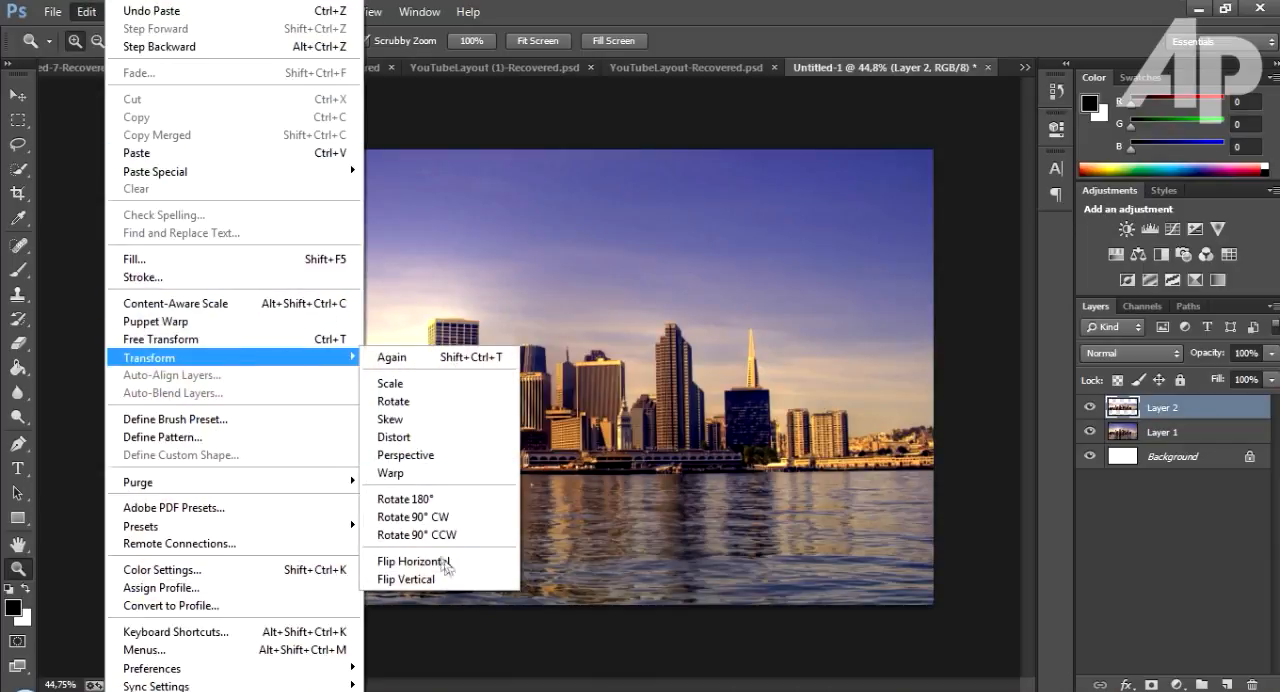
pyautogui.click(77, 15)
pyautogui.click(77, 15)
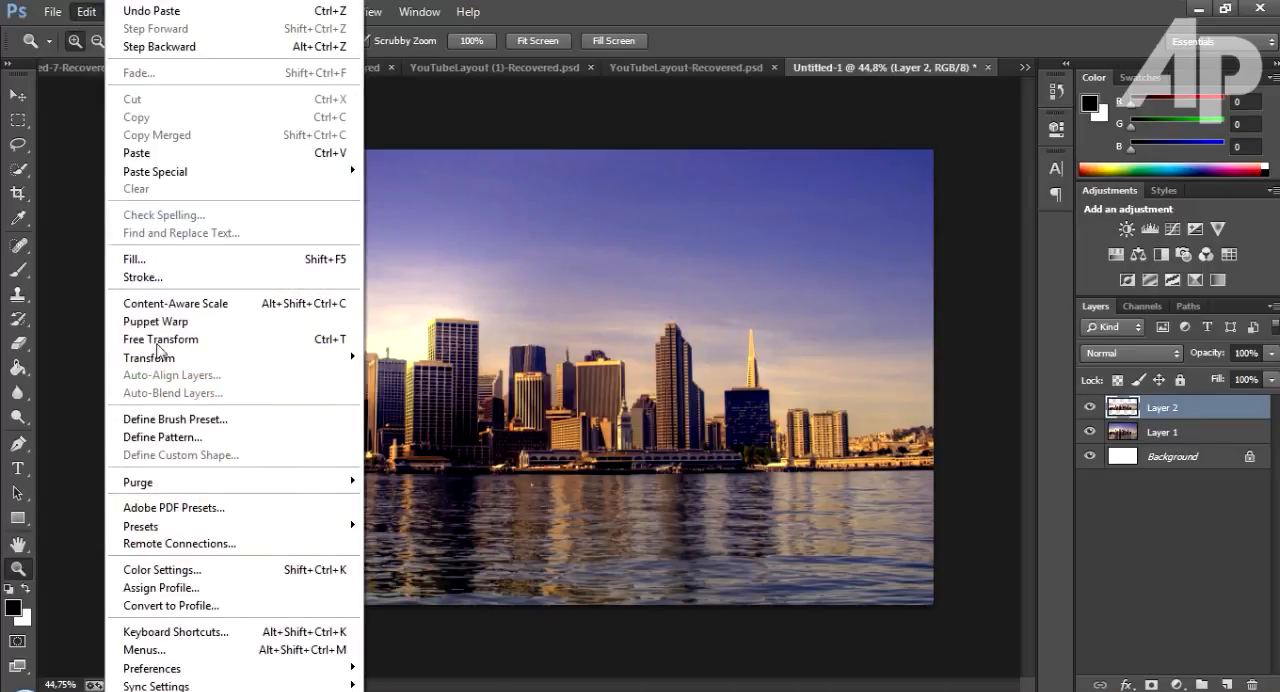
pyautogui.moveTo(187, 360)
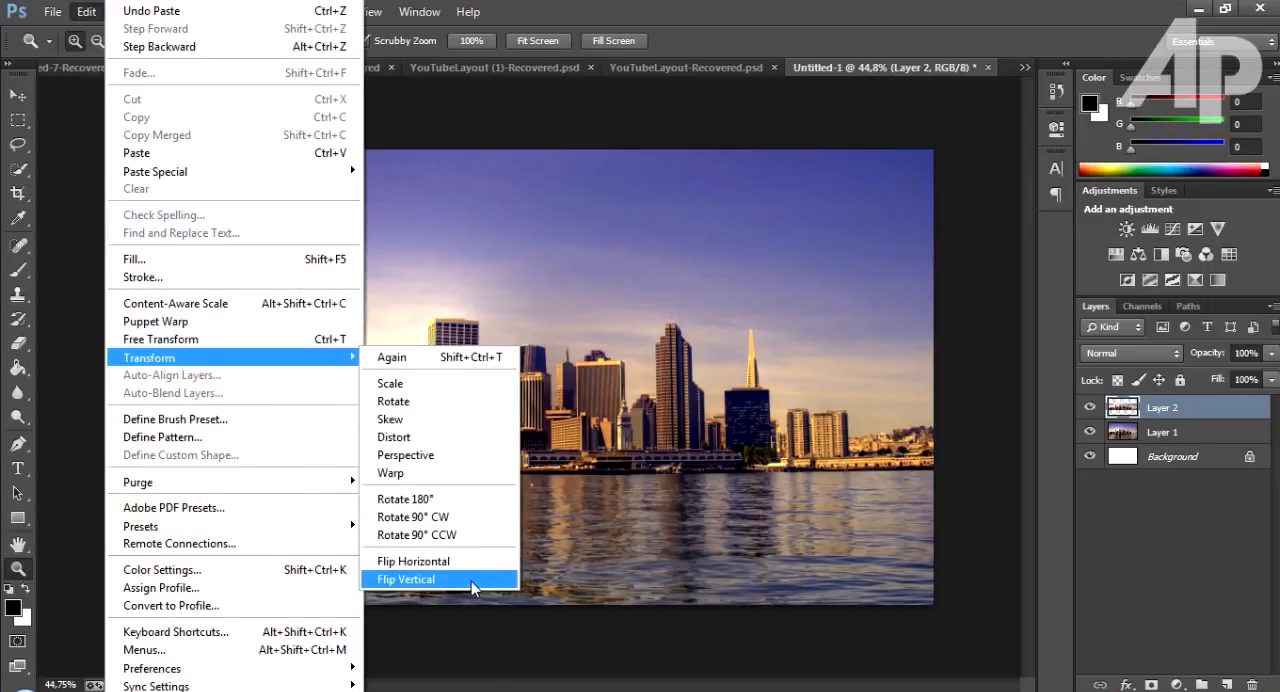
pyautogui.click(471, 581)
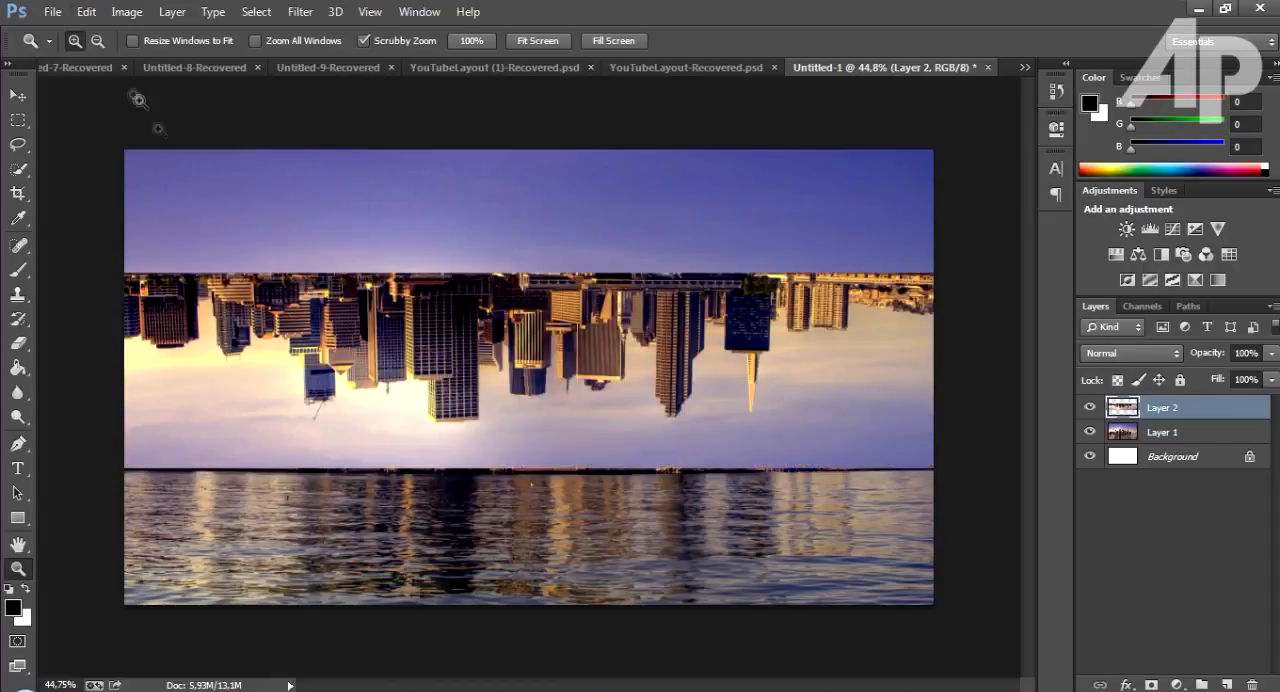
# Move the flipped skyline down over the water so it meets the waterline, and compare it with the original by toggling Layer 2.
pyautogui.click(18, 94)
pyautogui.moveTo(603, 295); pyautogui.dragTo(612, 508)
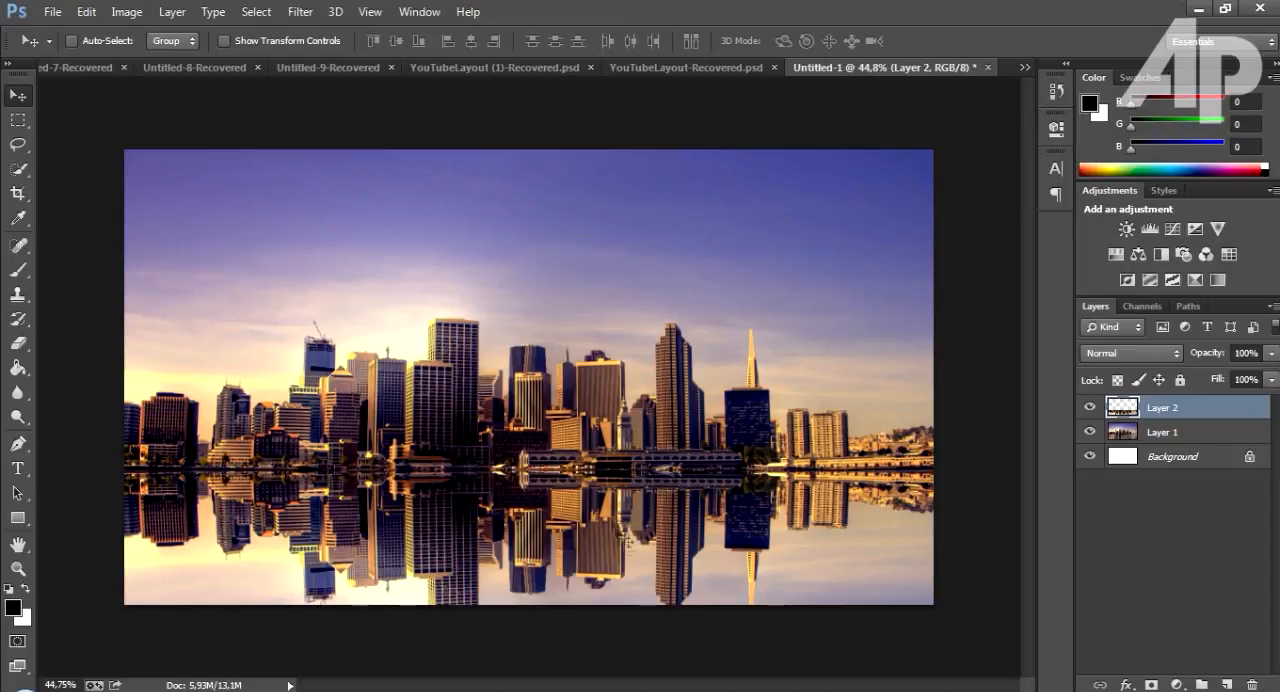
pyautogui.click(1089, 407)
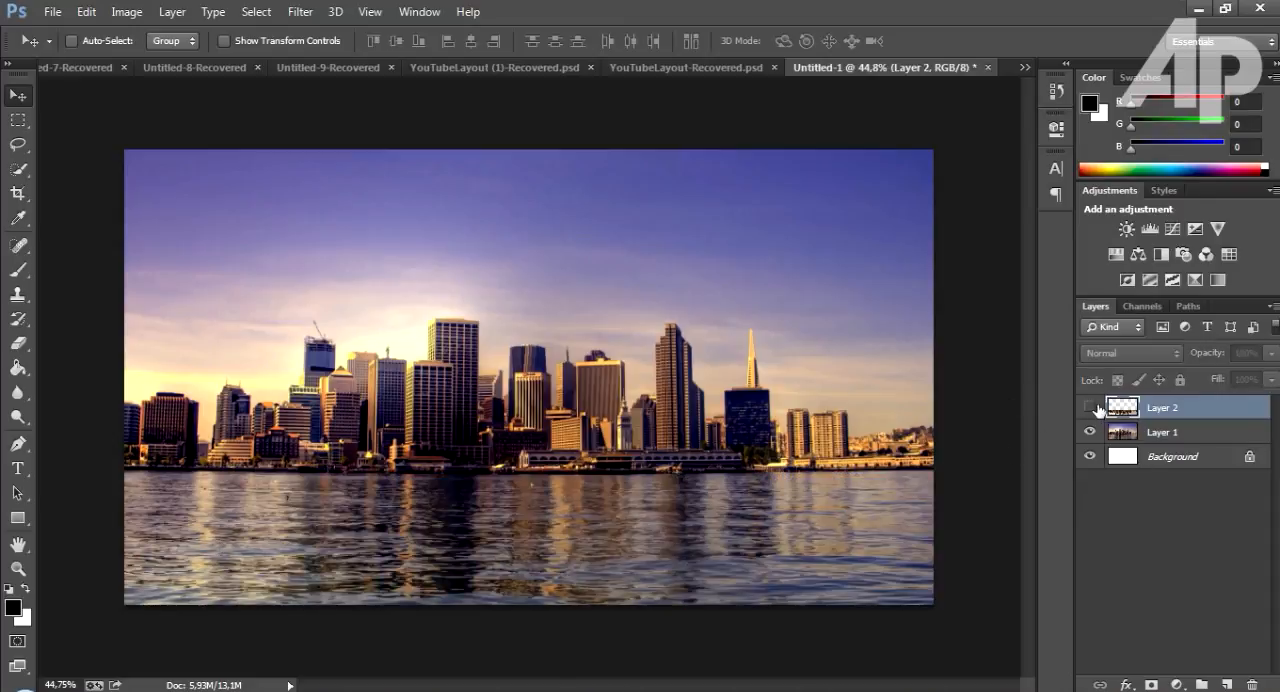
pyautogui.click(1092, 407)
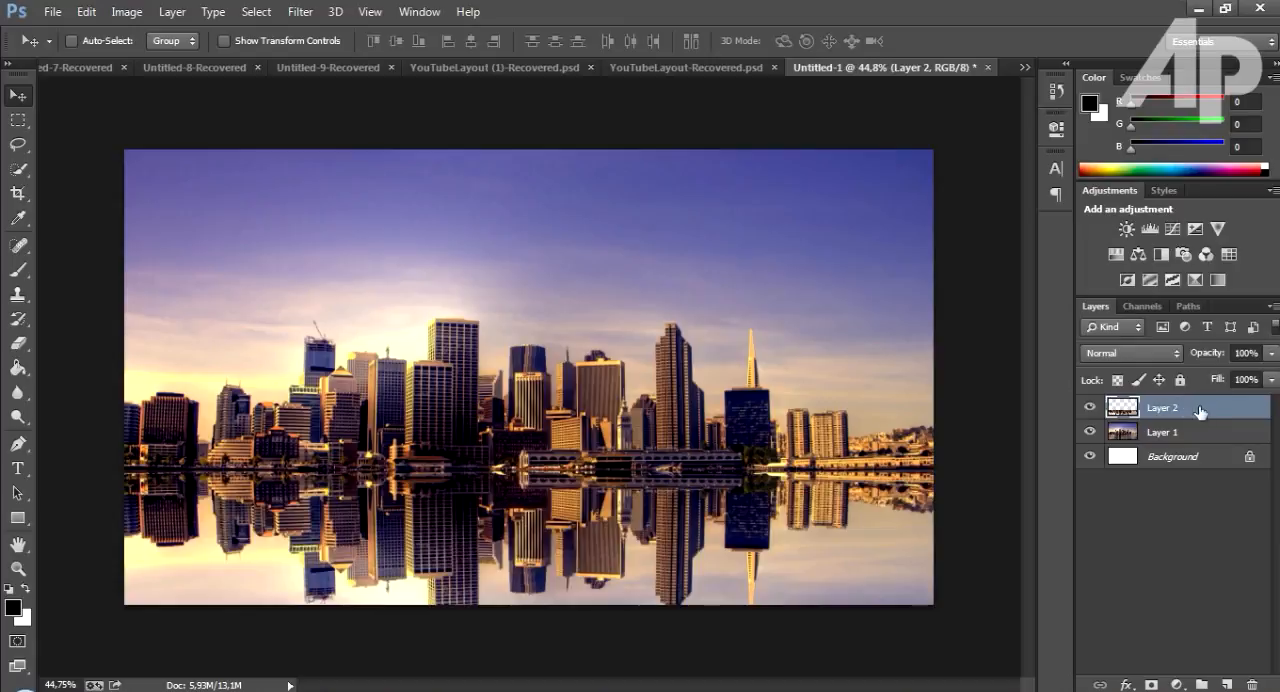
# Set the blend mode of Layer 2 to Soft Light and its opacity to 70%.
pyautogui.click(1156, 357)
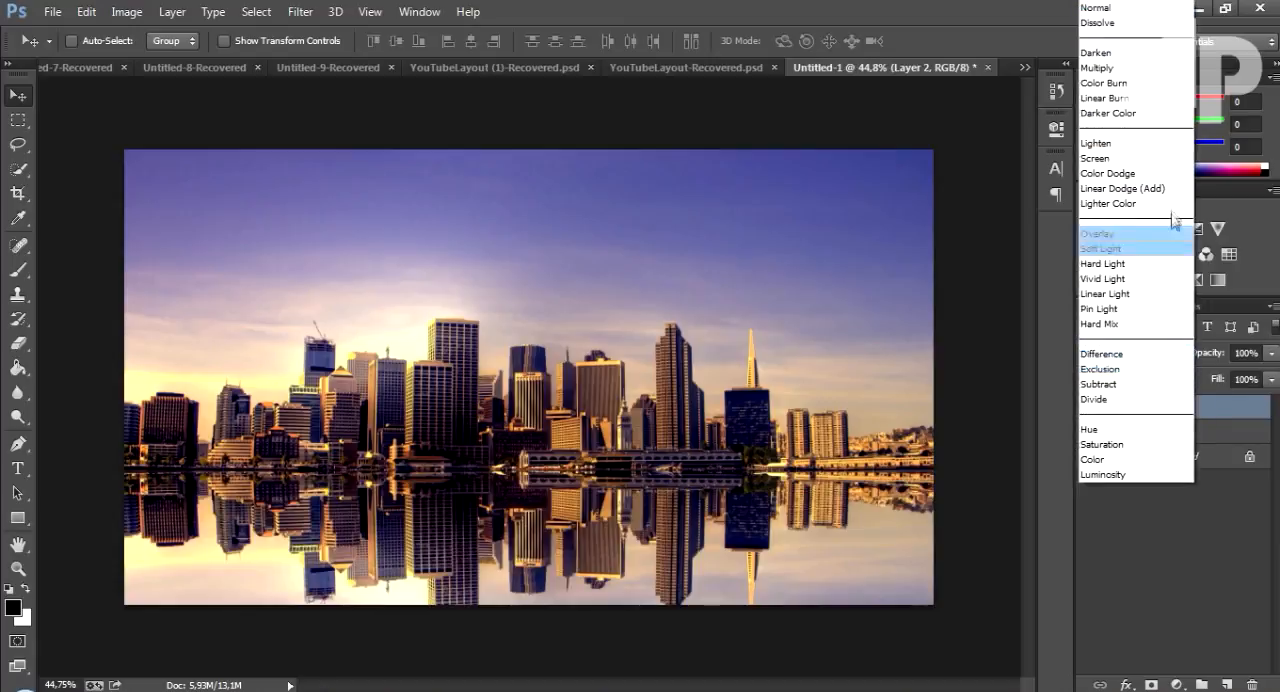
pyautogui.click(1128, 248)
pyautogui.press('z')
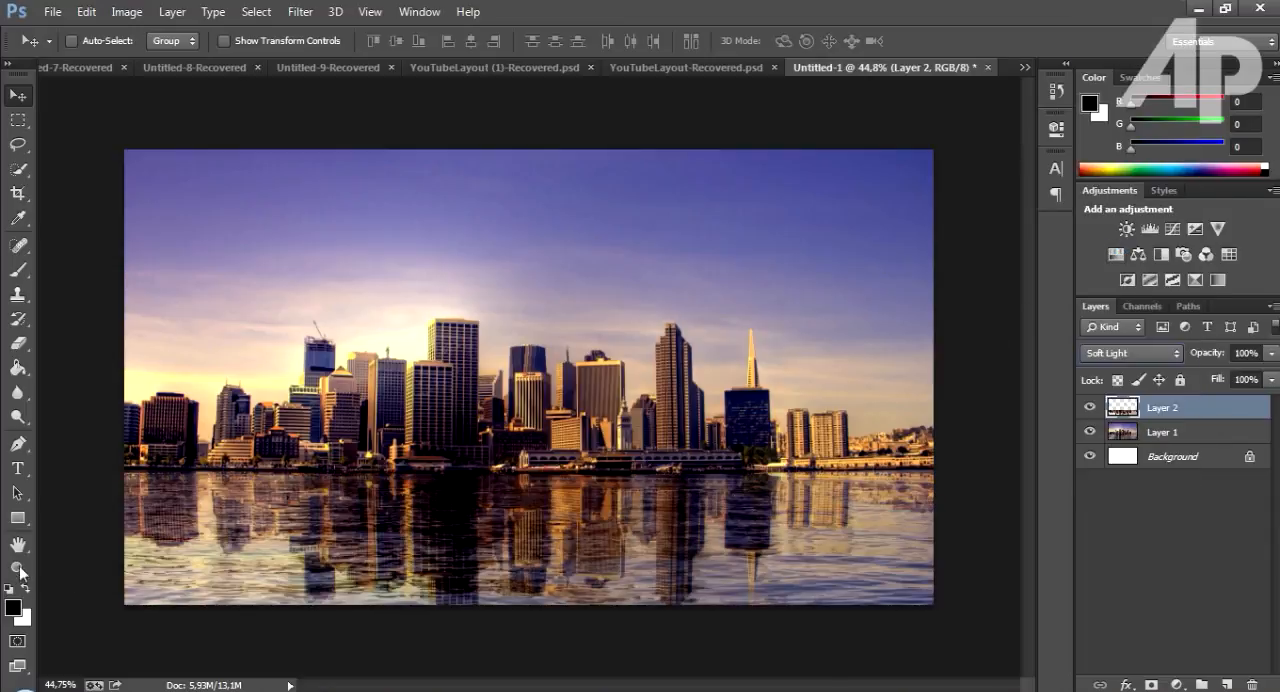
pyautogui.moveTo(386, 551); pyautogui.dragTo(503, 543)
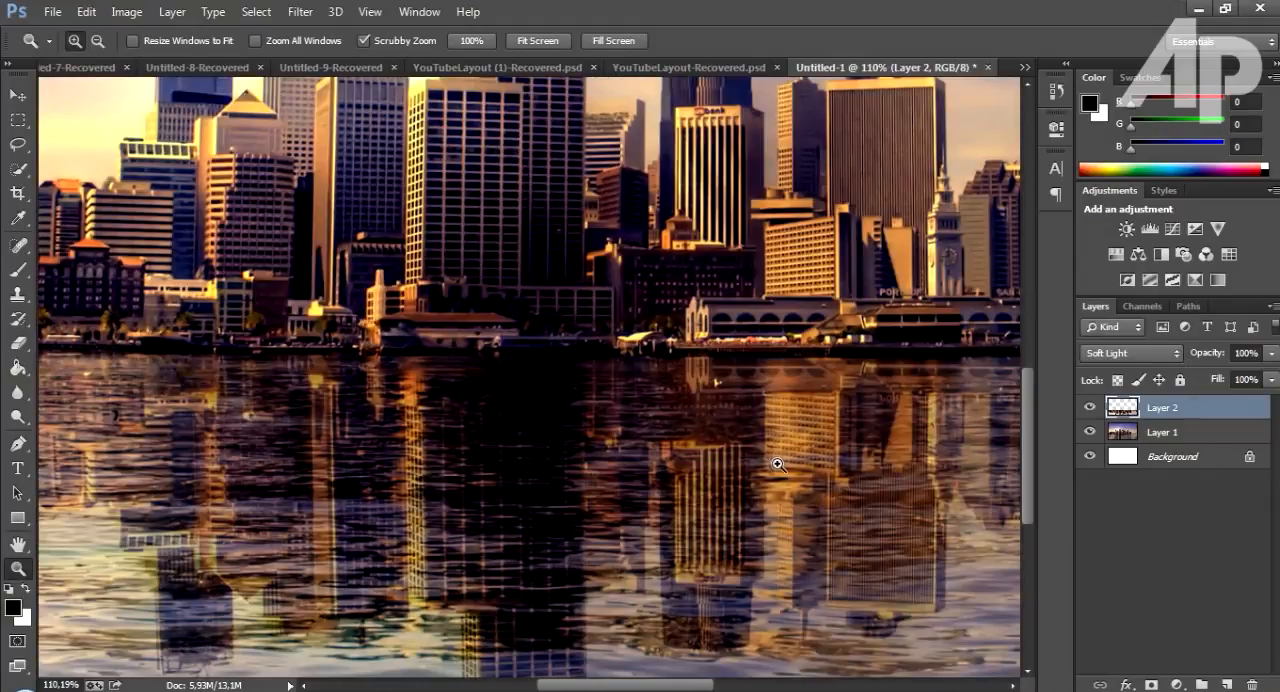
pyautogui.hotkey('ctrl', '0')
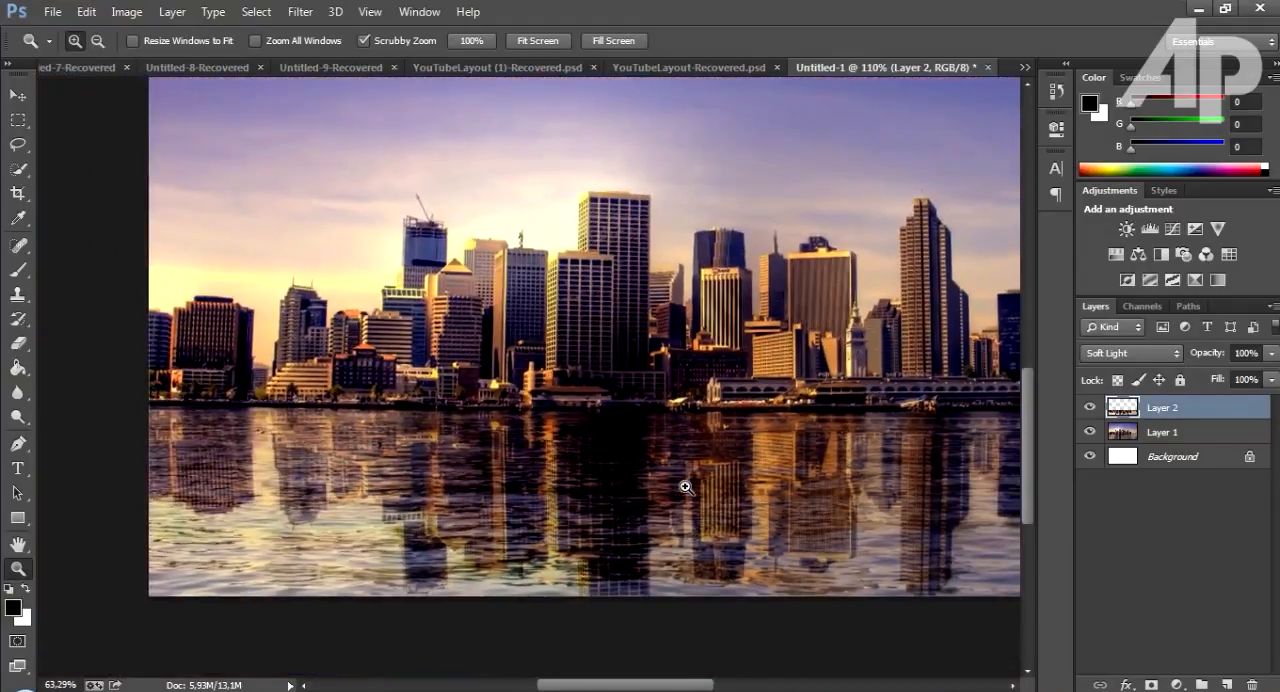
pyautogui.moveTo(1219, 357); pyautogui.dragTo(1213, 363)
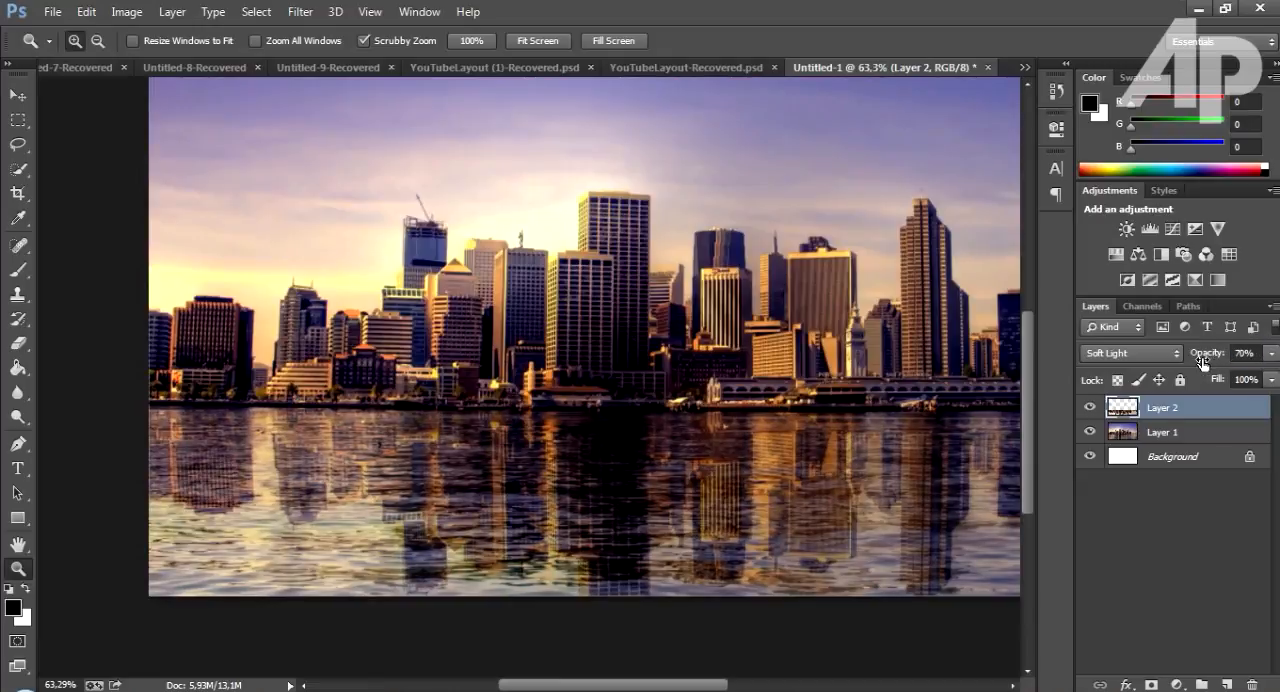
pyautogui.scroll(-4, 631, 529)
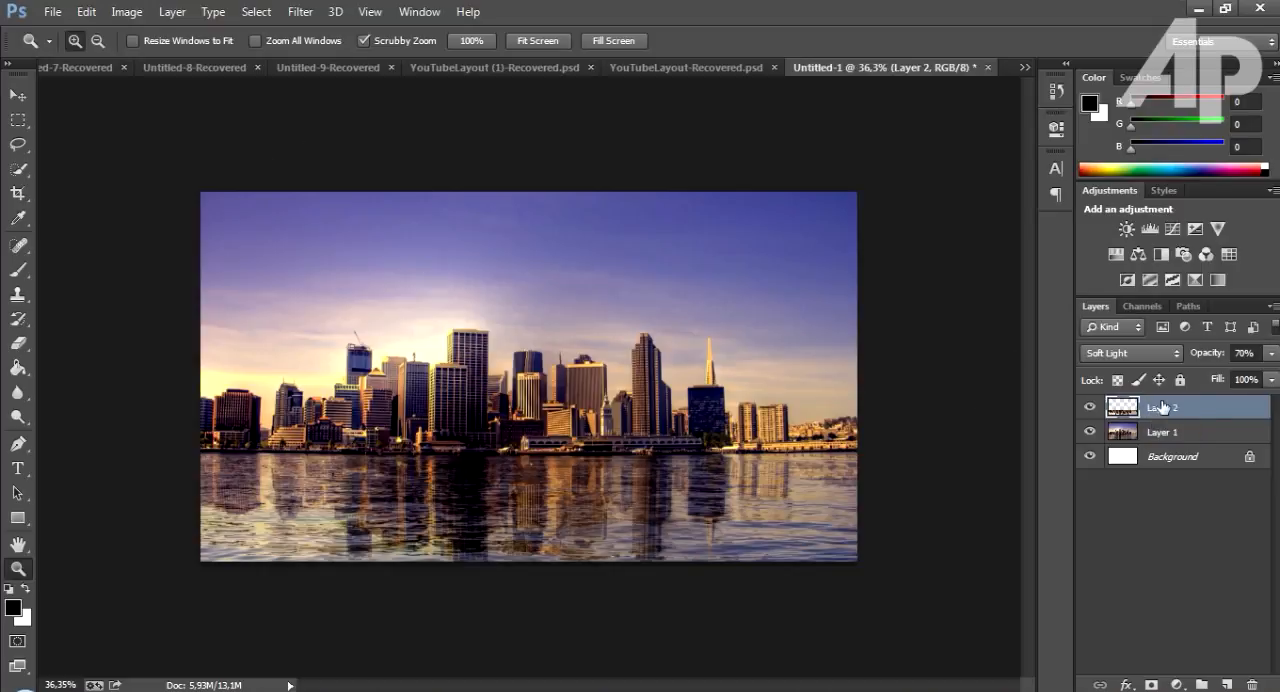
# Distort the Layer 2 reflection by pulling both lower corners outward and slightly down, and apply the transformation.
pyautogui.click(86, 11)
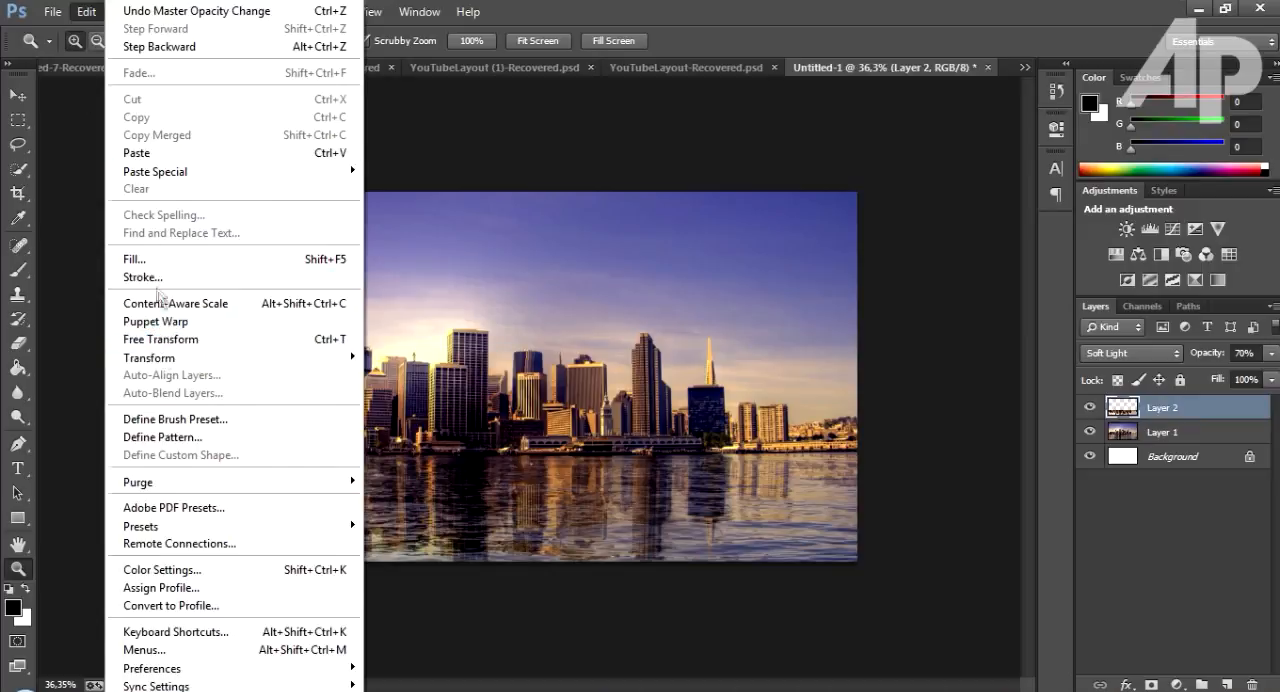
pyautogui.moveTo(168, 360)
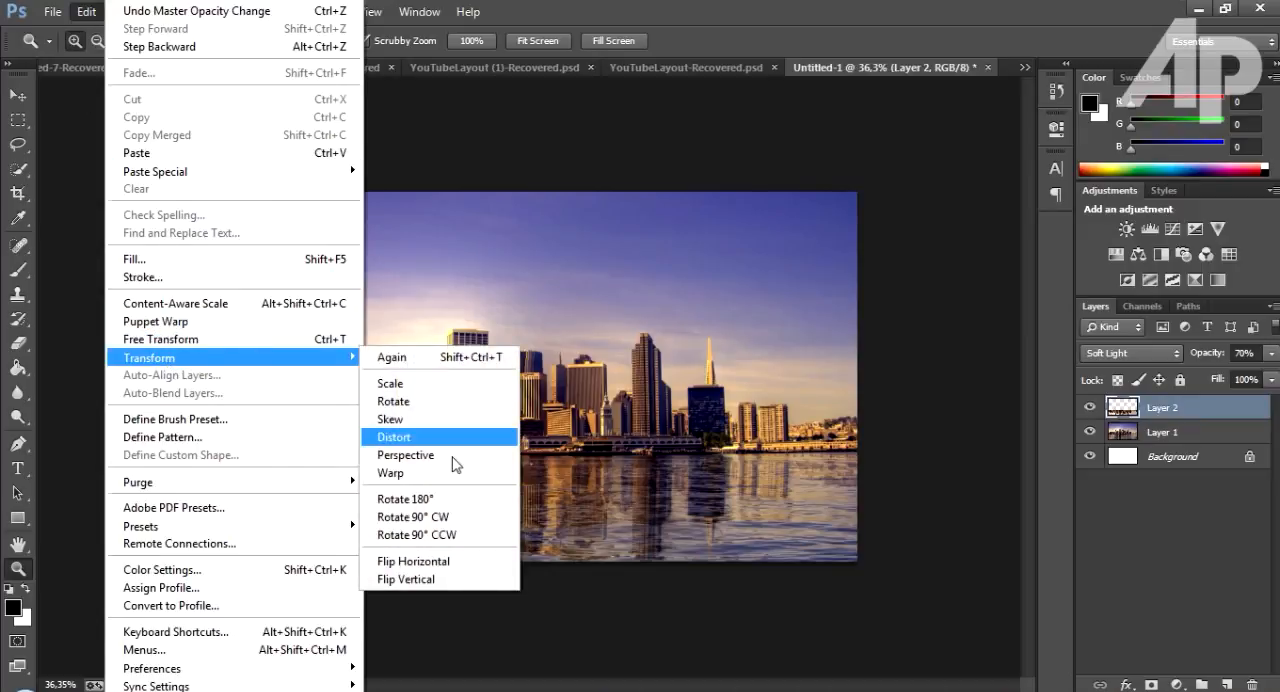
pyautogui.click(398, 437)
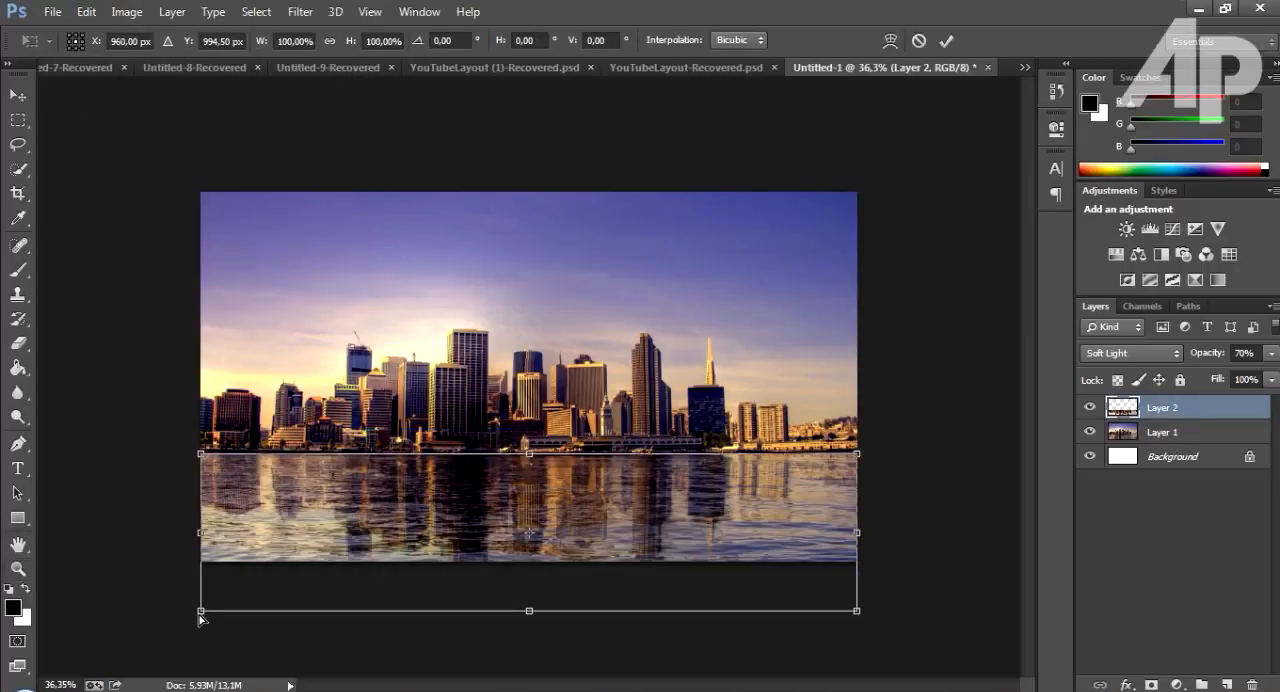
pyautogui.moveTo(200, 617); pyautogui.dragTo(158, 620)
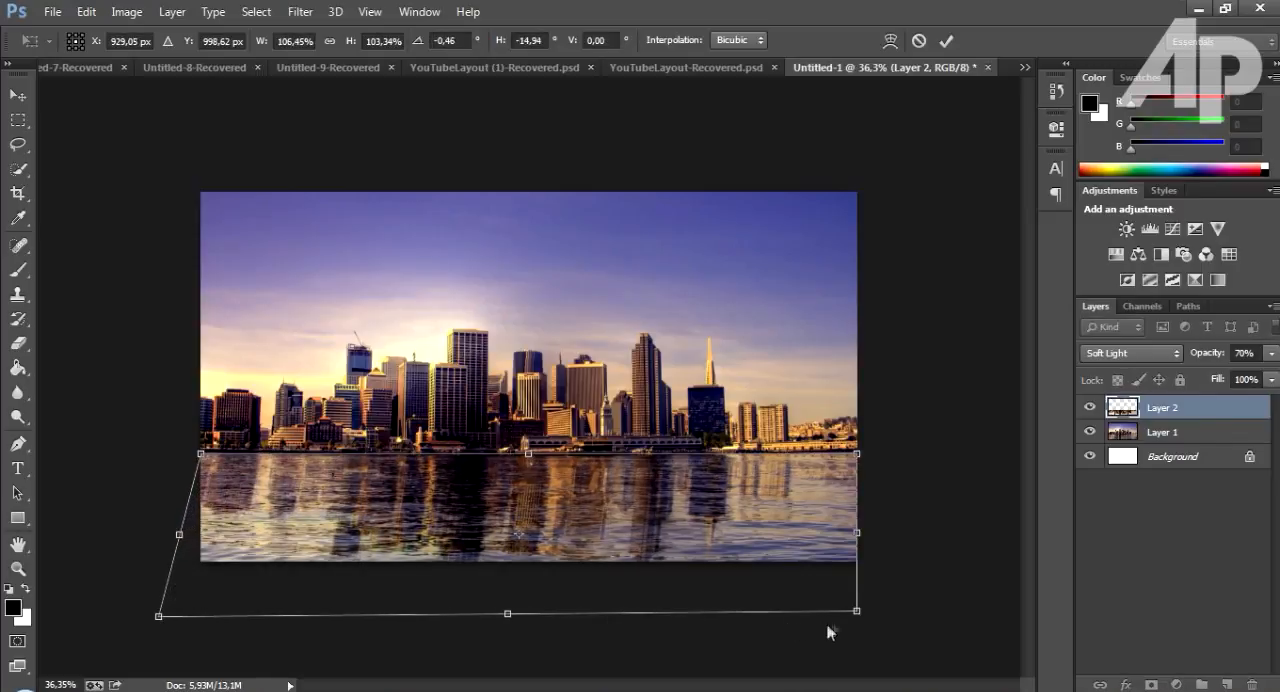
pyautogui.moveTo(859, 619); pyautogui.dragTo(928, 630)
pyautogui.moveTo(159, 620); pyautogui.dragTo(141, 628)
pyautogui.click(18, 144)
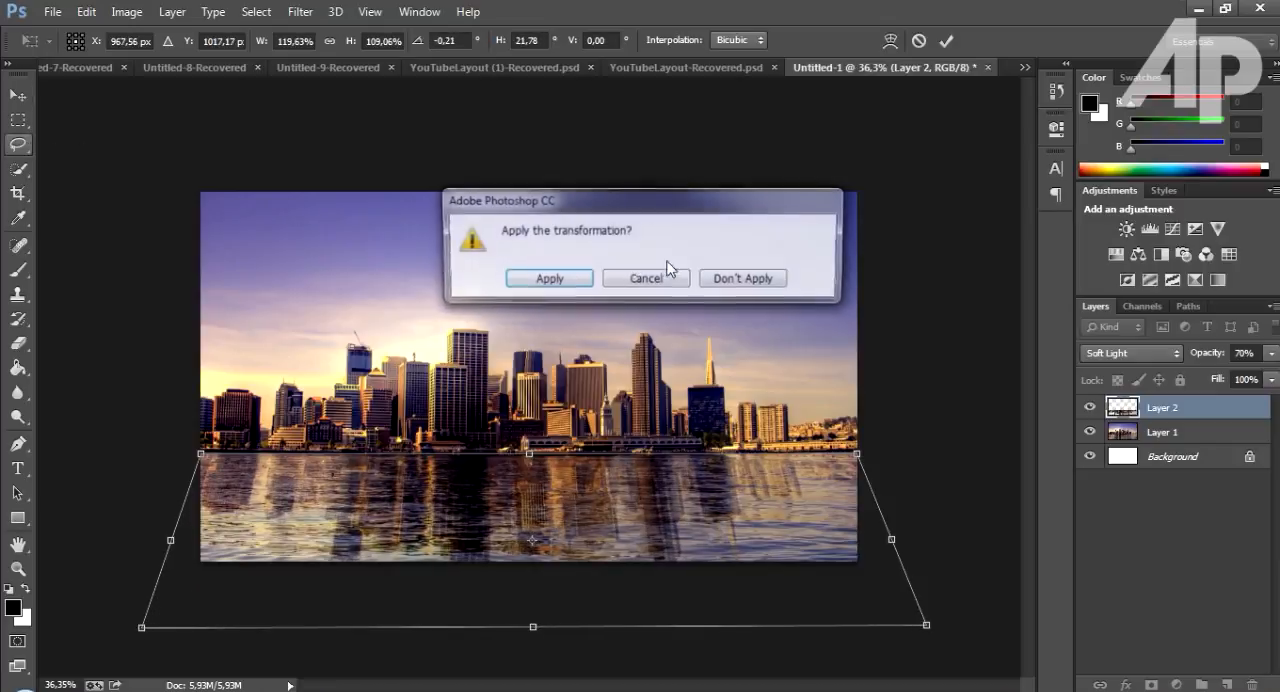
pyautogui.click(542, 278)
# Undo and redo the distortion to compare the reflection before and after it.
pyautogui.click(86, 12)
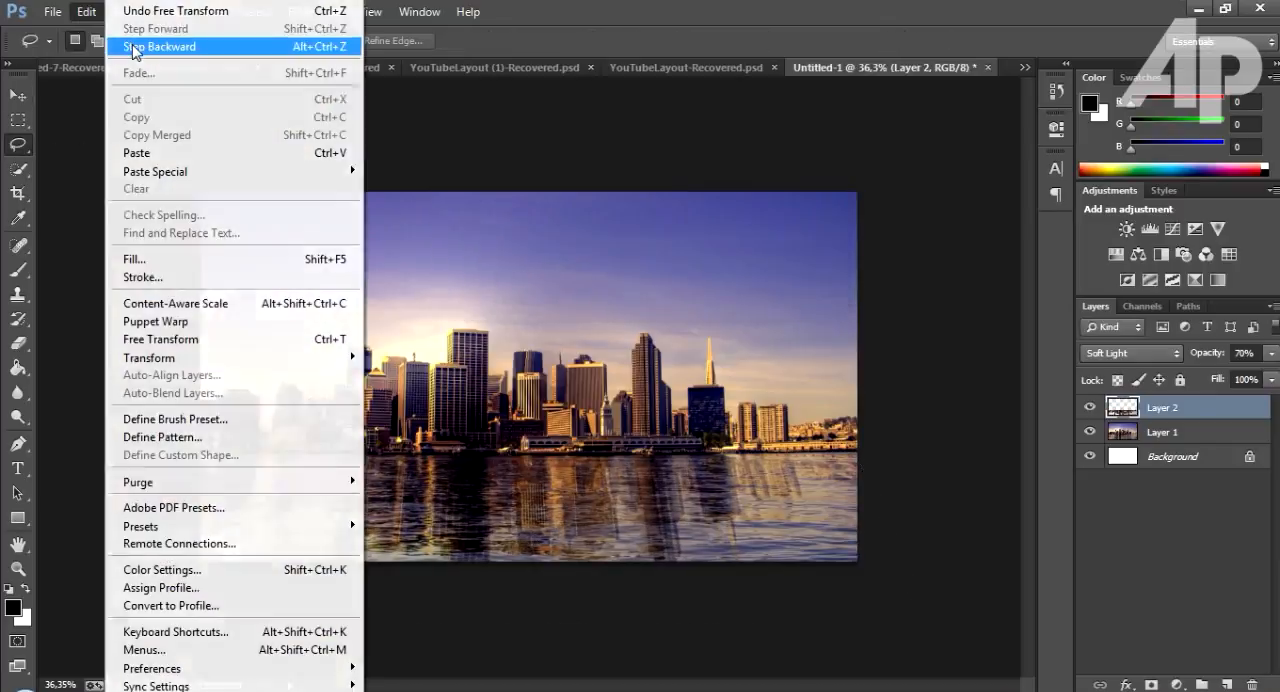
pyautogui.click(134, 47)
pyautogui.click(86, 12)
pyautogui.click(127, 30)
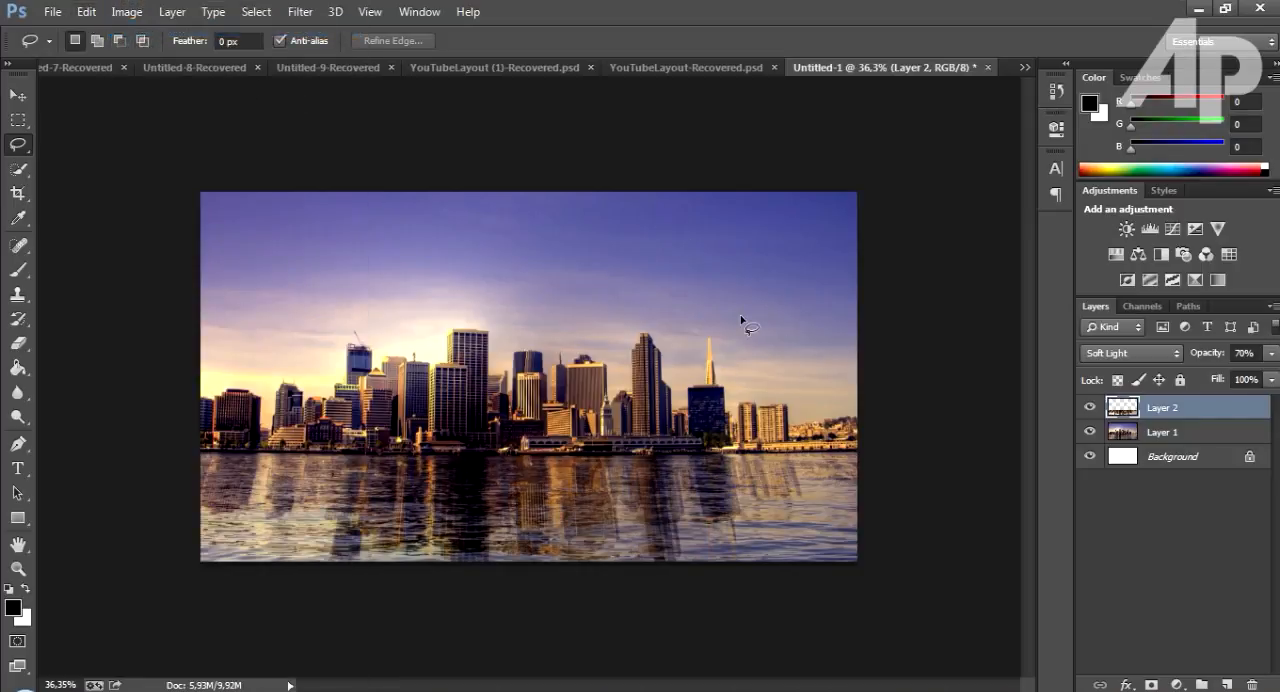
# Set the opacity of the Layer 2 reflection to 55%, and compare the image with the layer hidden and shown.
pyautogui.moveTo(1210, 357); pyautogui.dragTo(1200, 352)
pyautogui.click(1090, 408)
pyautogui.click(1090, 408)
pyautogui.moveTo(1206, 358); pyautogui.dragTo(1216, 358)
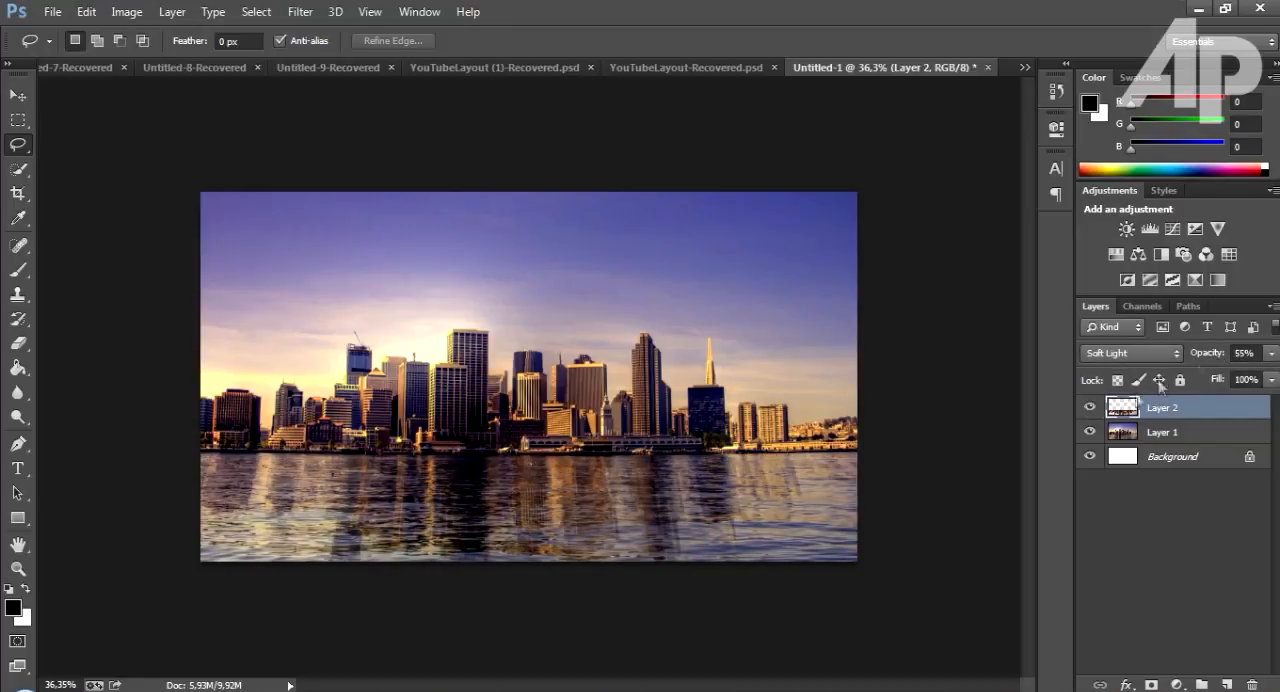
pyautogui.click(1090, 408)
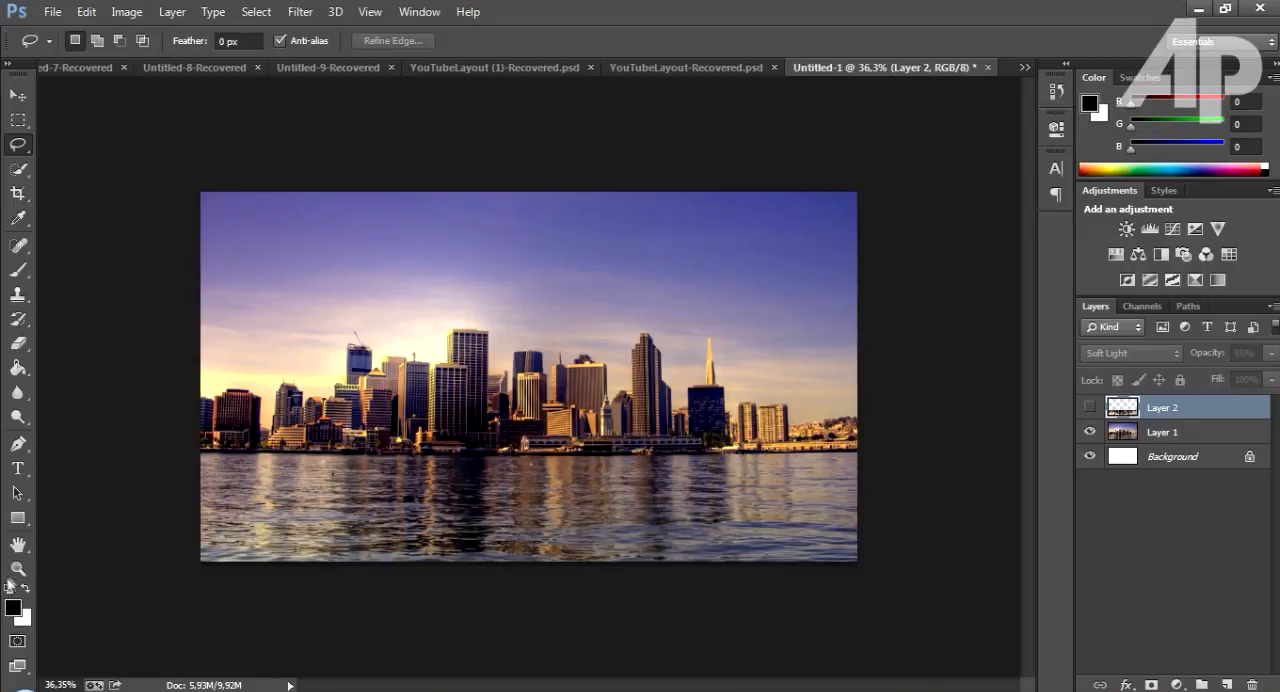
pyautogui.click(18, 568)
pyautogui.moveTo(586, 493); pyautogui.dragTo(601, 492)
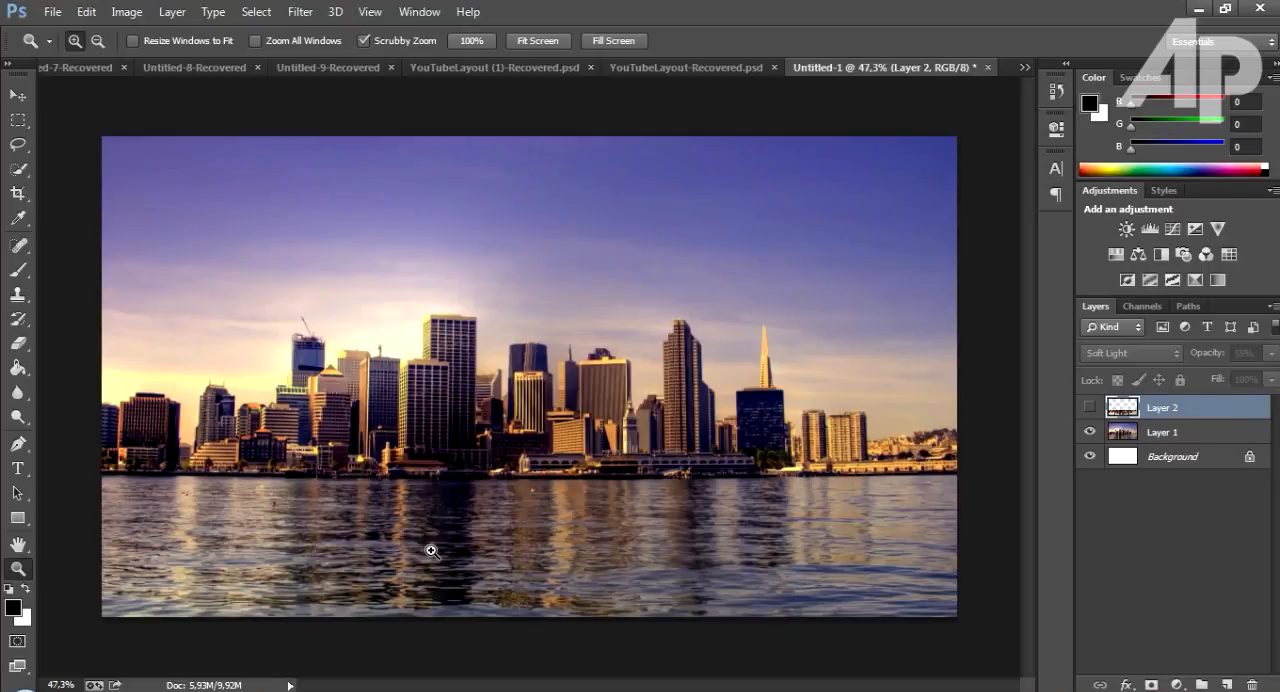
pyautogui.click(1090, 408)
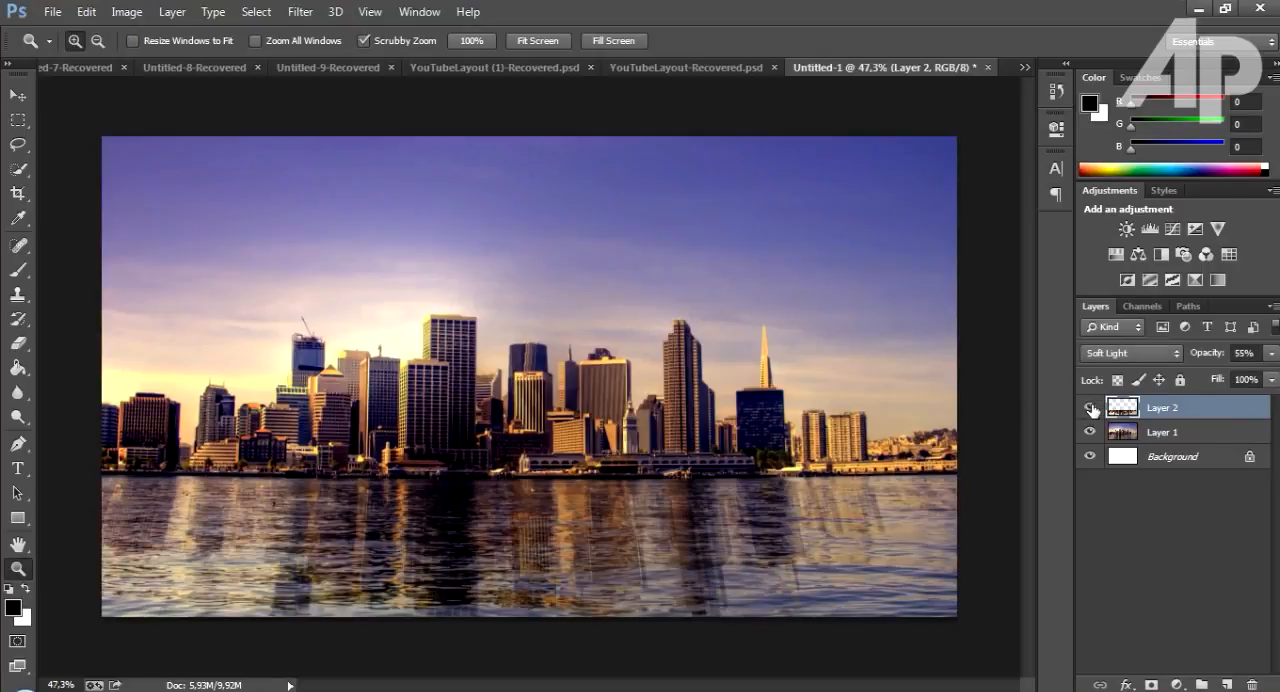